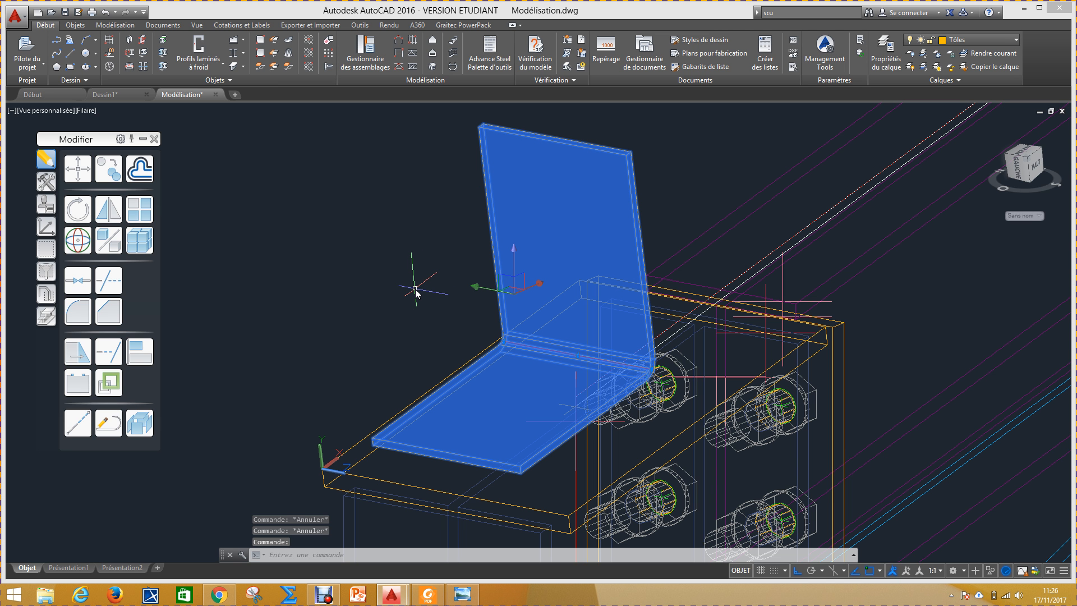
# Isolate the folded plate and the flat plate beneath it so only these two elements are displayed.
pyautogui.press('Escape')
pyautogui.moveTo(411, 305)
pyautogui.keyDown('shift'); pyautogui.mouseDown(button='middle')
pyautogui.moveTo(437, 292)
pyautogui.moveTo(477, 306)
pyautogui.moveTo(414, 308)
pyautogui.moveTo(407, 297)
pyautogui.moveTo(414, 313)
pyautogui.moveTo(393, 313)
pyautogui.mouseUp(button='middle'); pyautogui.keyUp('shift')
pyautogui.scroll(-2, 461, 277)
pyautogui.keyDown('shift'); pyautogui.moveTo(382, 354); pyautogui.dragTo(437, 381, button='middle'); pyautogui.keyUp('shift')
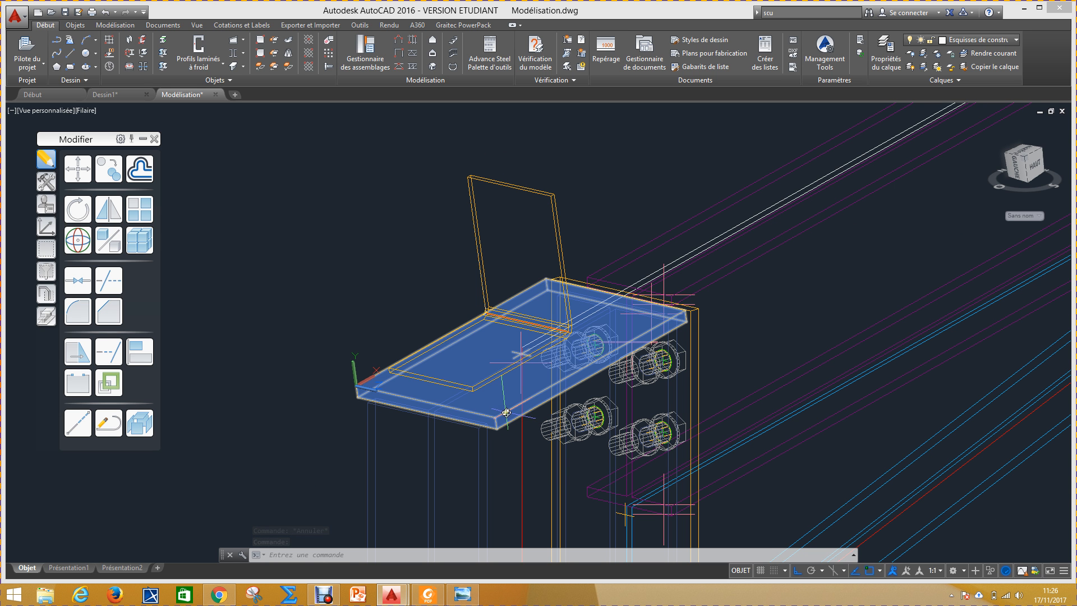
pyautogui.press('Escape')
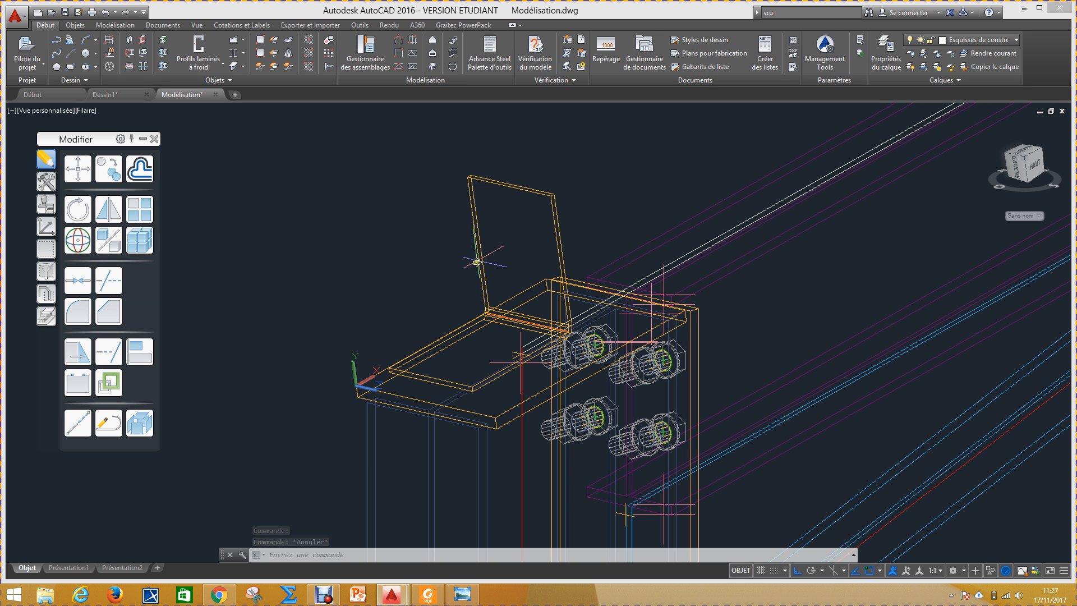
pyautogui.click(475, 246)
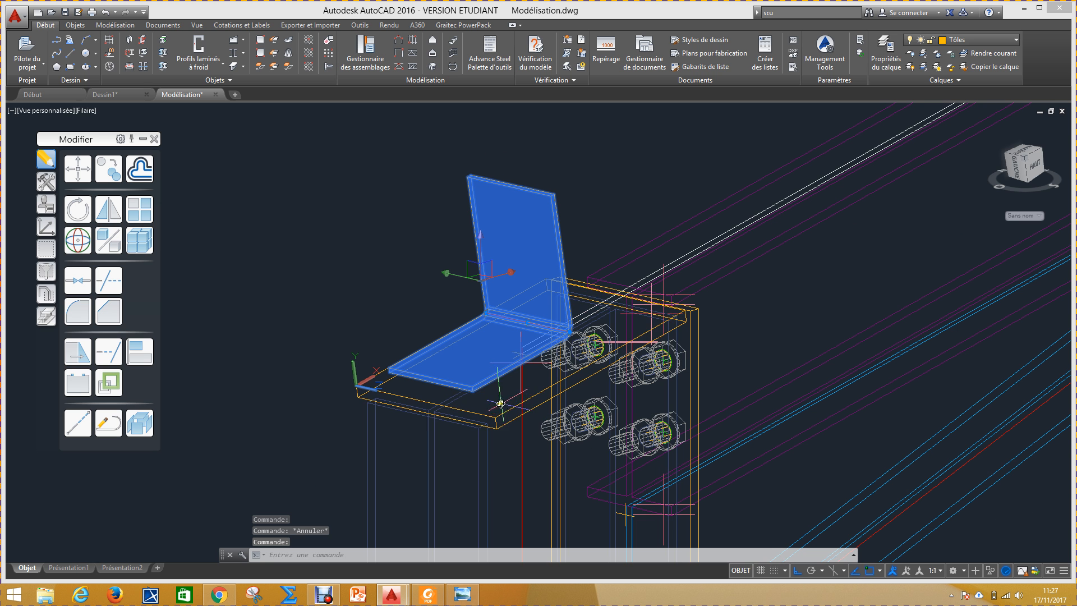
pyautogui.click(506, 409)
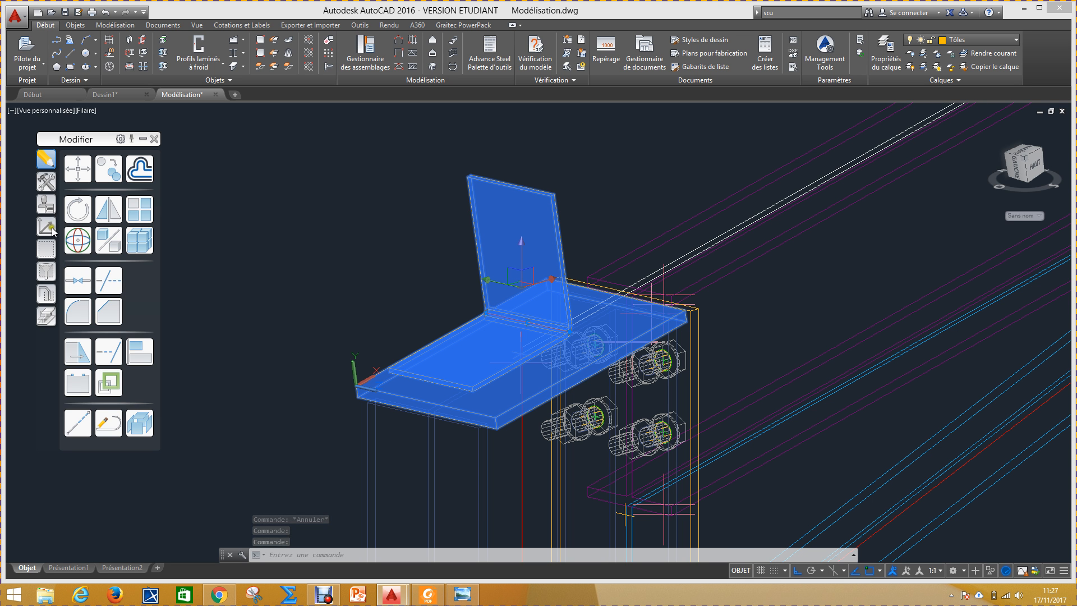
pyautogui.click(43, 296)
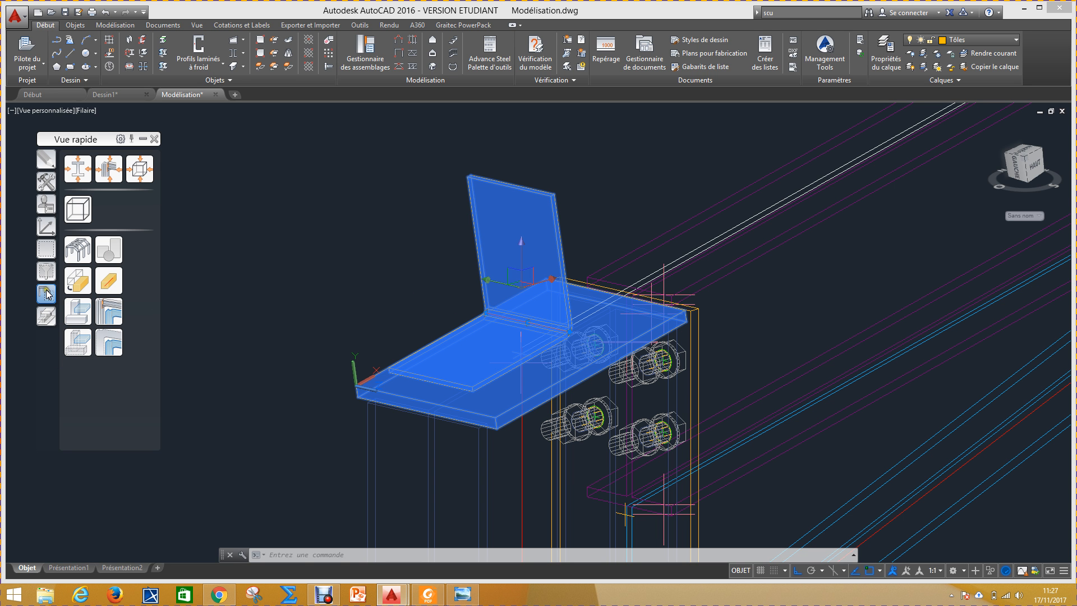
pyautogui.click(81, 341)
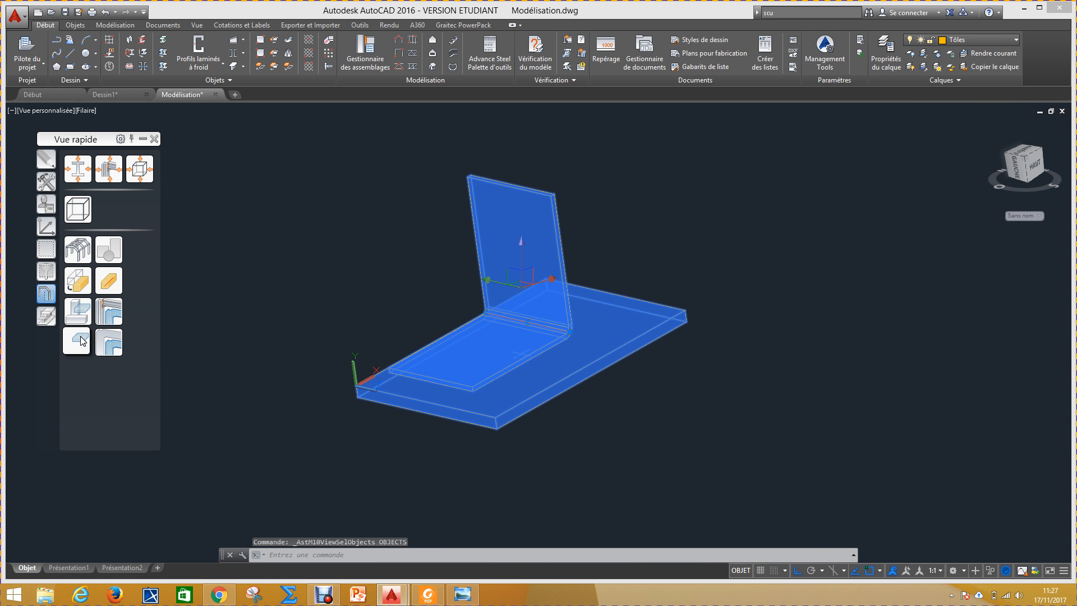
pyautogui.press('Escape')
# Measure the distance from the folded plate's lower front corner to the flat plate's upper corner at the UCS origin.
pyautogui.keyDown('shift'); pyautogui.moveTo(353, 297); pyautogui.dragTo(266, 250, button='middle'); pyautogui.keyUp('shift')
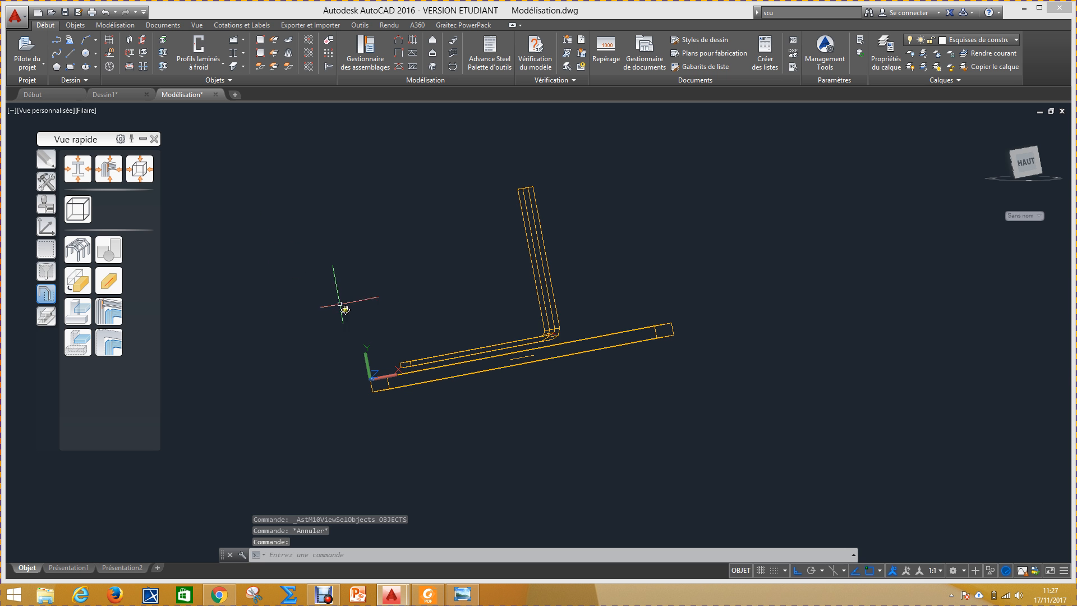
pyautogui.scroll(3, 387, 351)
pyautogui.scroll(3, 390, 355)
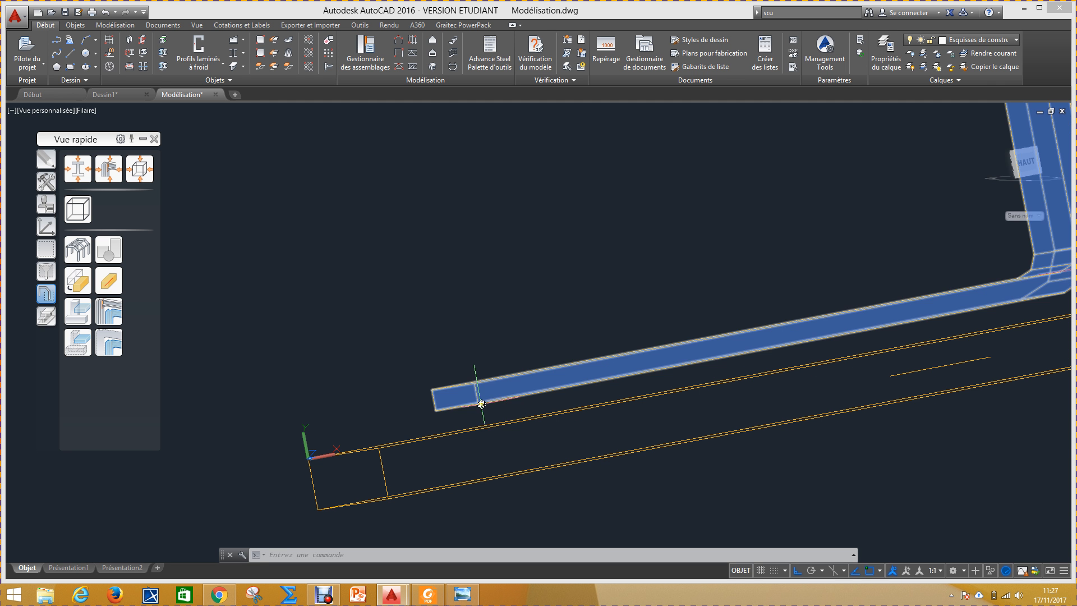
pyautogui.keyDown('shift'); pyautogui.moveTo(486, 423); pyautogui.dragTo(548, 305, button='middle'); pyautogui.keyUp('shift')
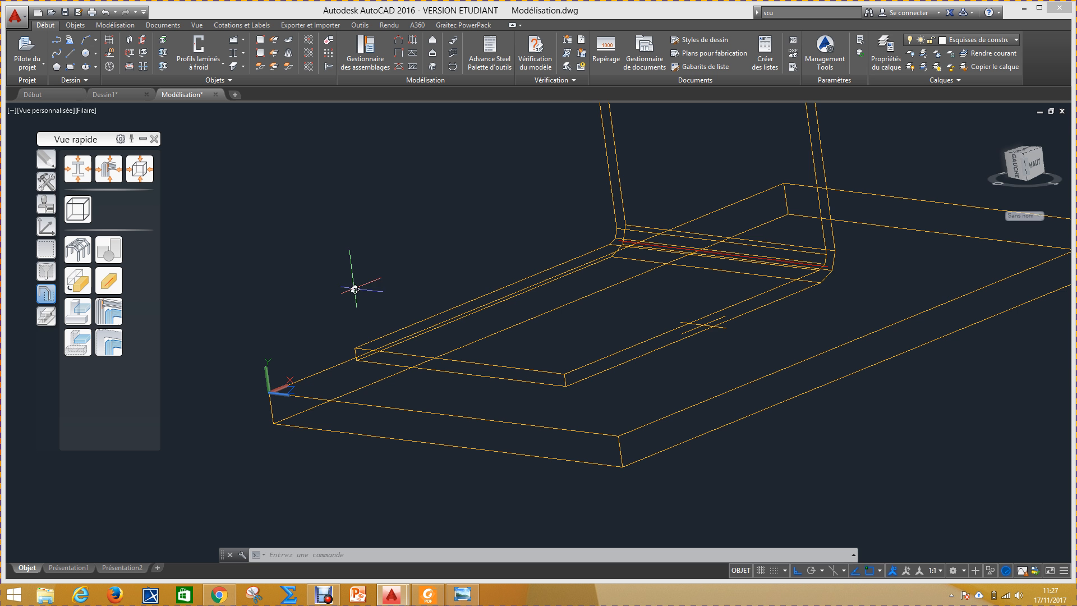
pyautogui.keyDown('shift'); pyautogui.moveTo(356, 271); pyautogui.dragTo(448, 294, button='middle'); pyautogui.keyUp('shift')
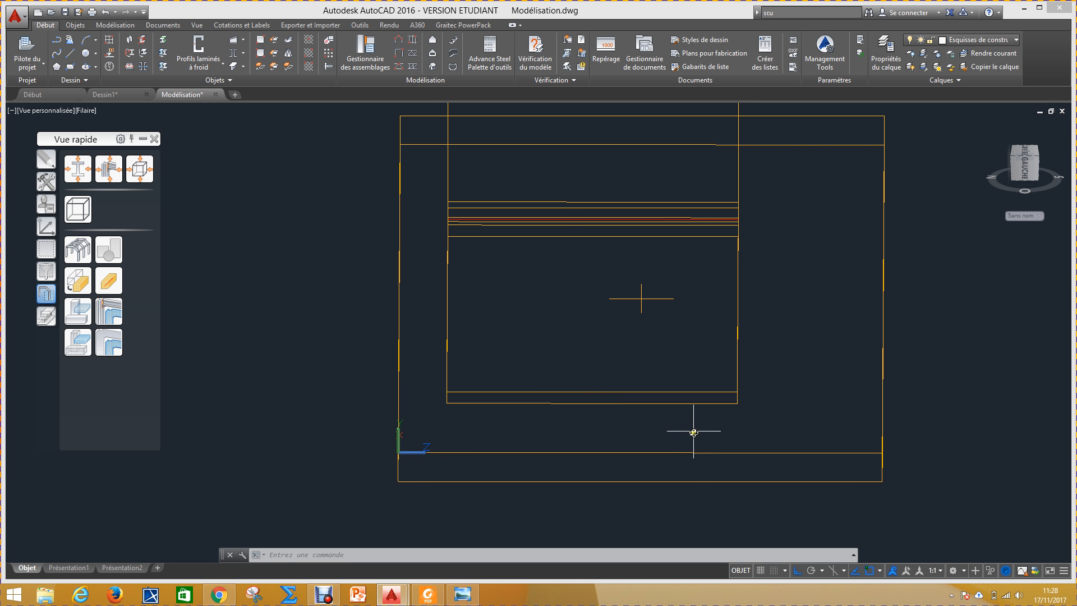
pyautogui.keyDown('shift'); pyautogui.moveTo(695, 431); pyautogui.dragTo(635, 419, button='middle'); pyautogui.keyUp('shift')
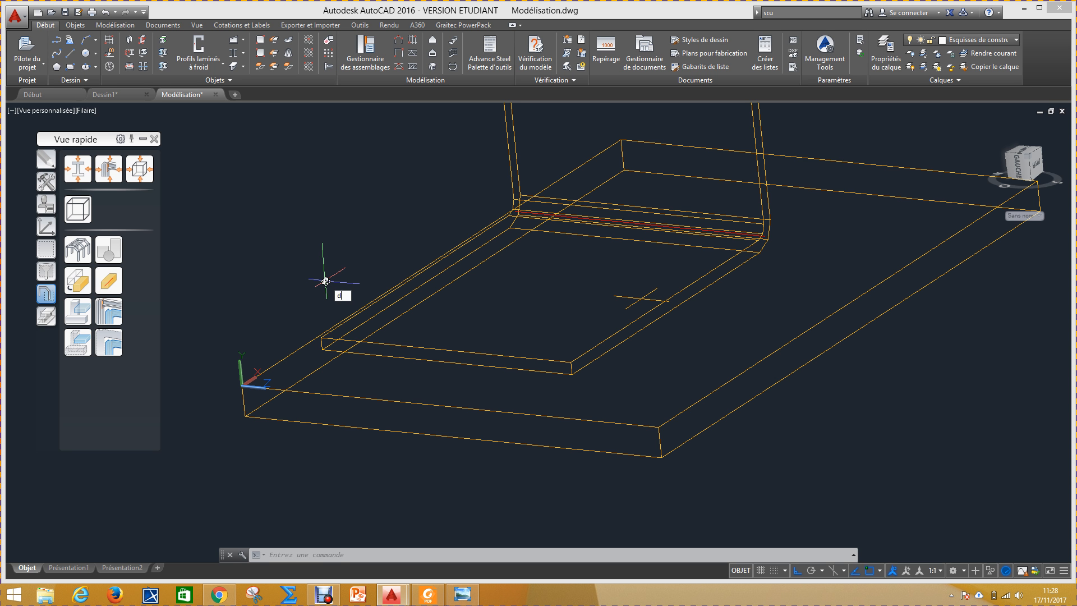
pyautogui.write('t')
pyautogui.press('Return')
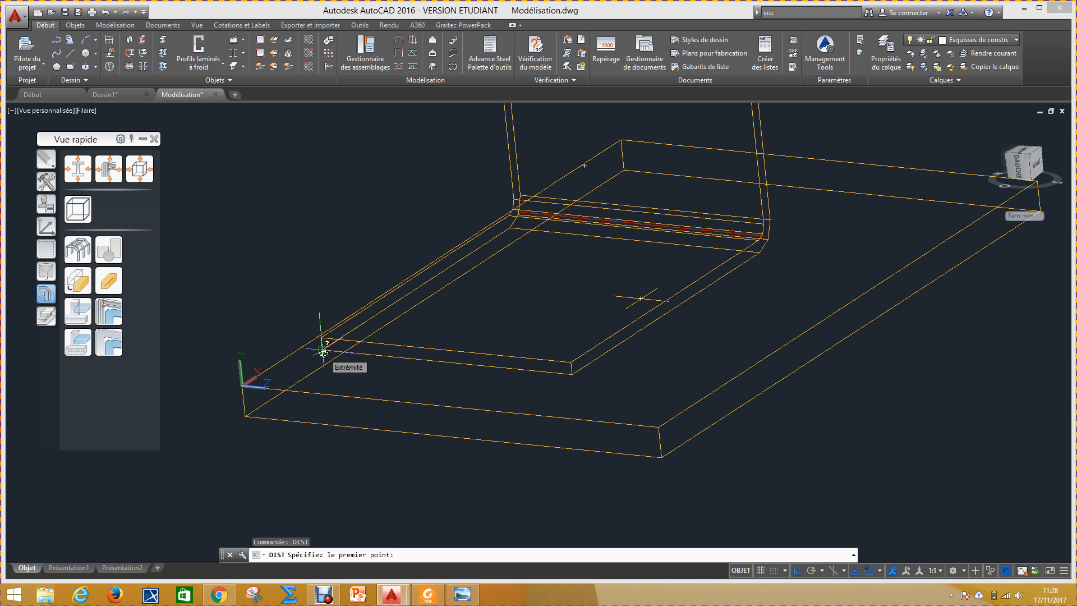
pyautogui.click(323, 350)
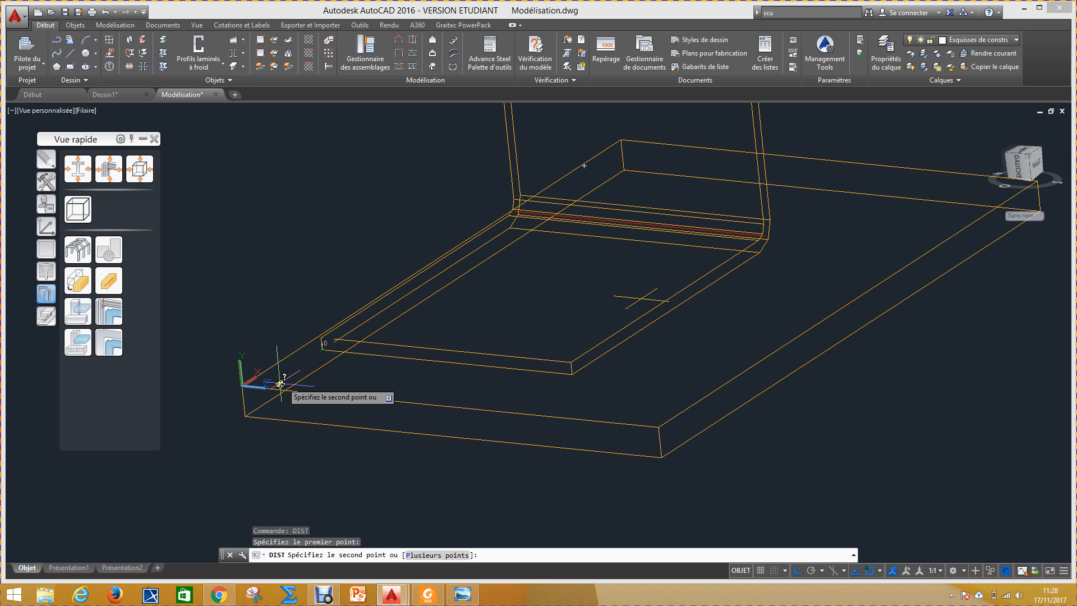
pyautogui.click(243, 385)
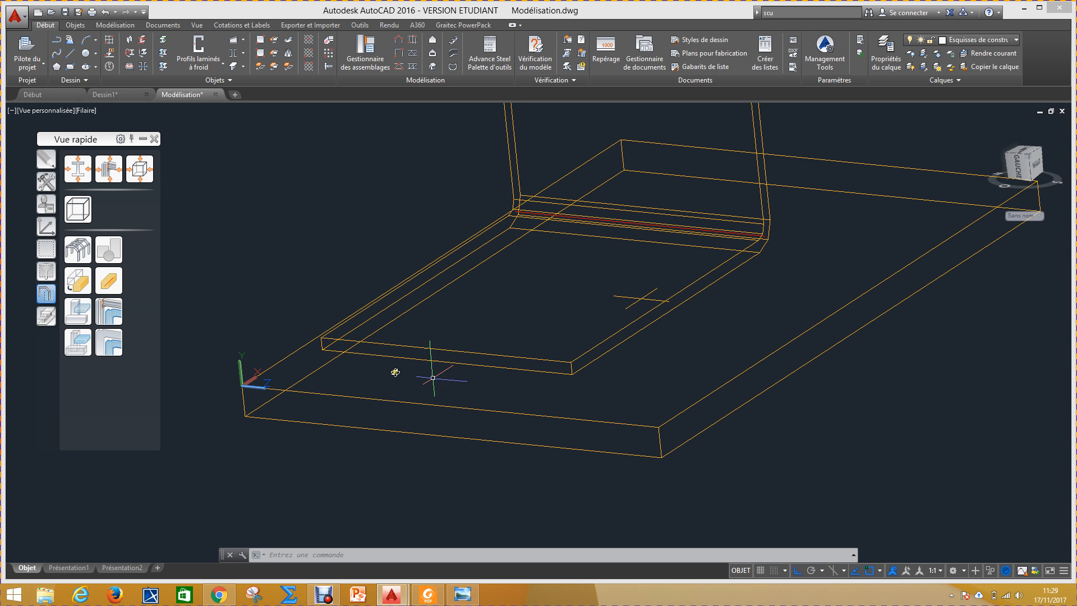
# Measure the distance between the midpoints of the folded plate's lower front edge and the flat plate's upper front edge.
pyautogui.moveTo(426, 361)
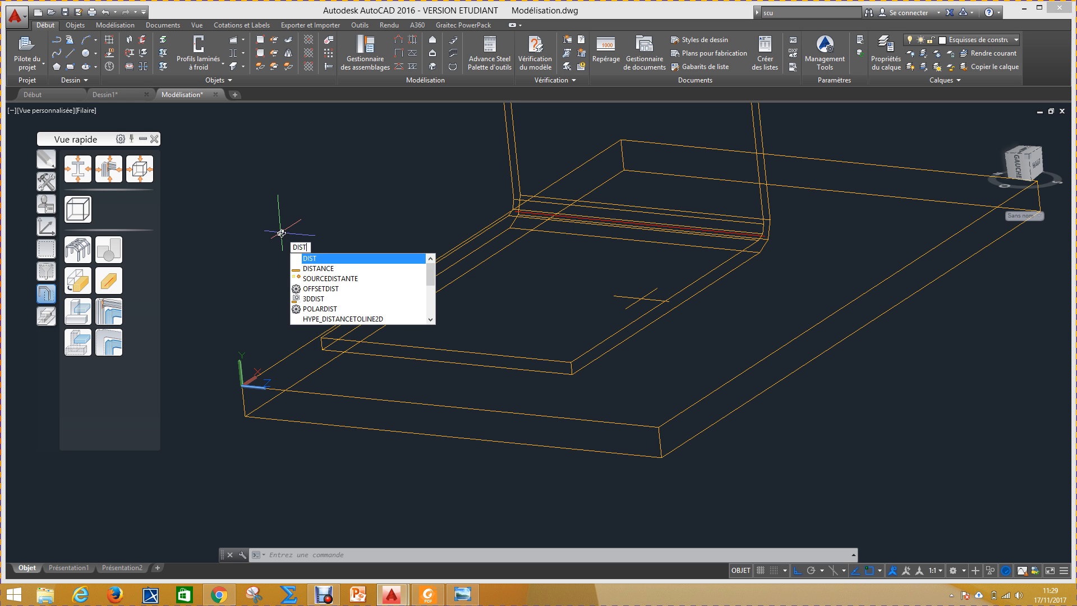
pyautogui.press('Return')
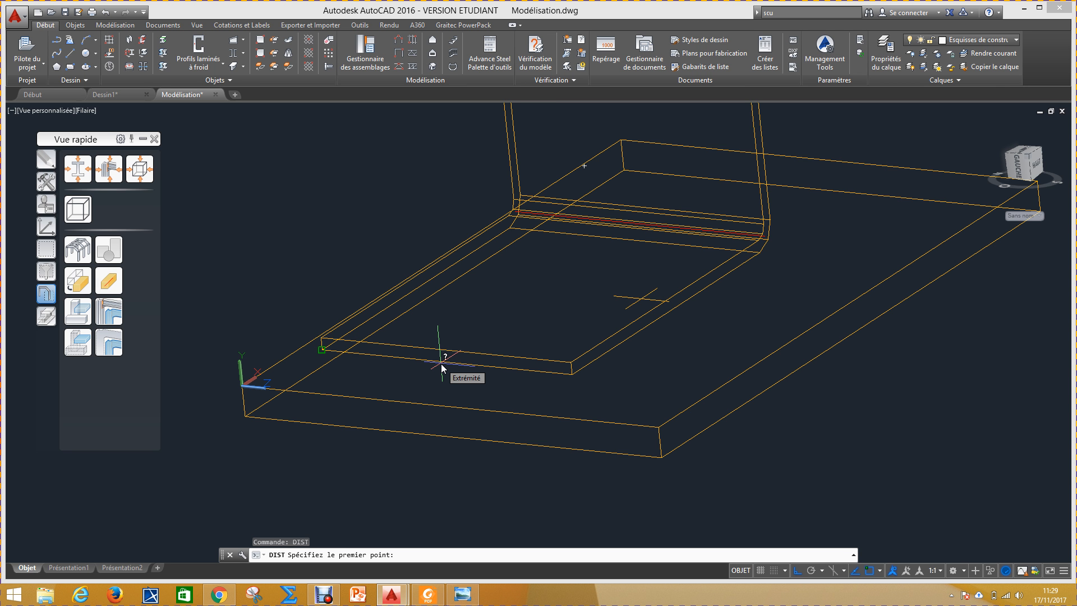
pyautogui.press('F8')
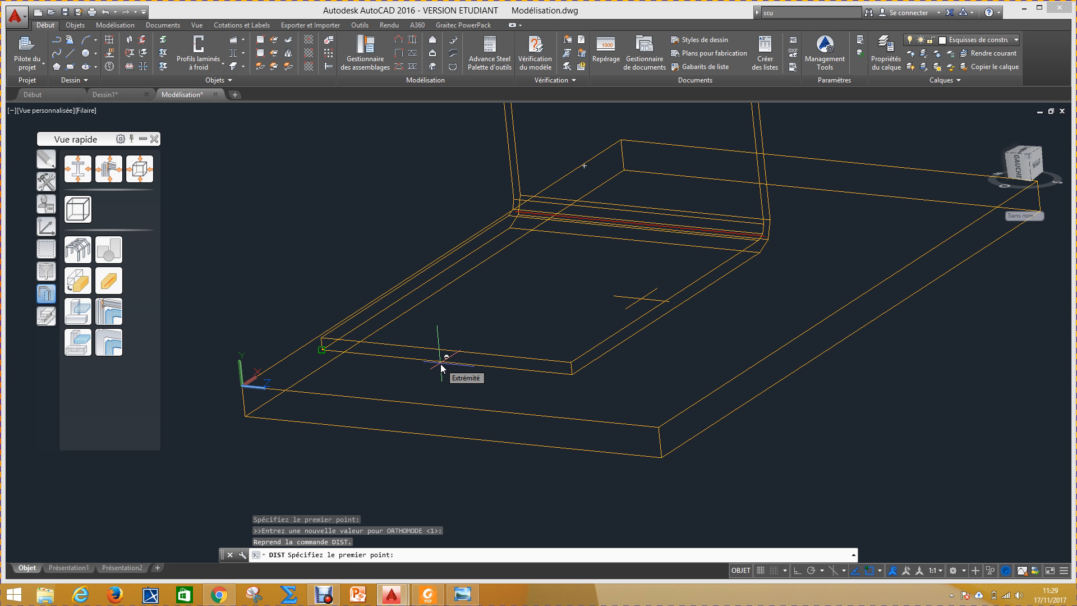
pyautogui.keyDown('shift'); pyautogui.rightClick(439, 364); pyautogui.keyUp('shift')
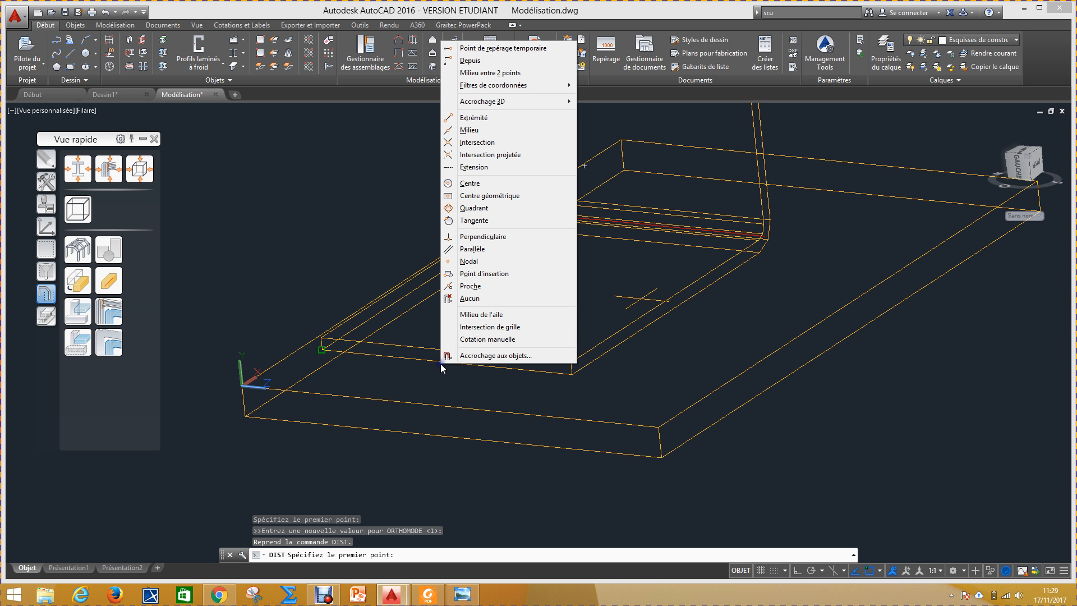
pyautogui.click(477, 131)
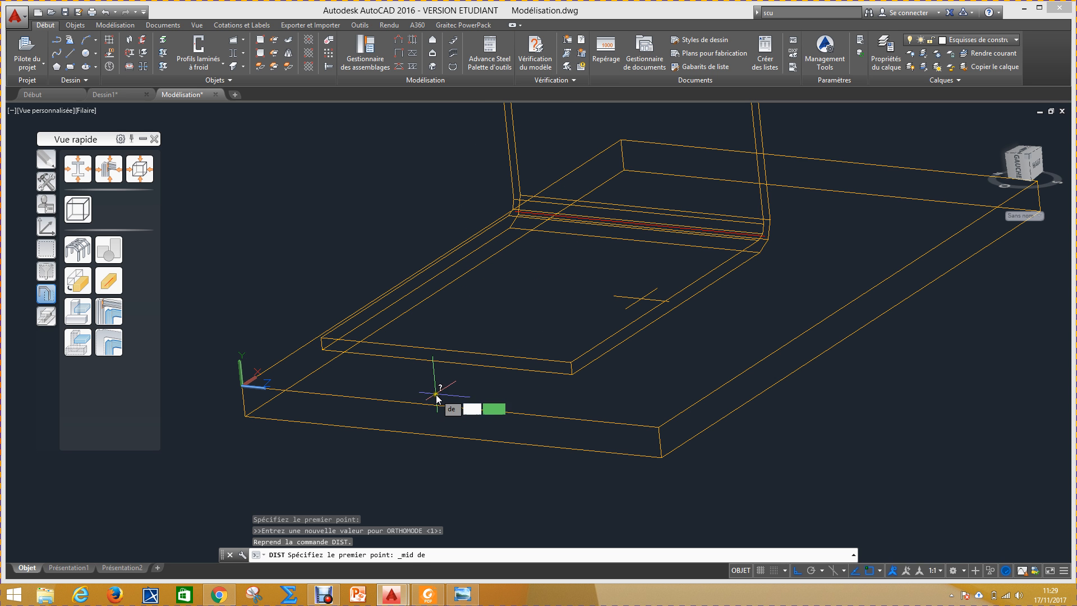
pyautogui.click(450, 364)
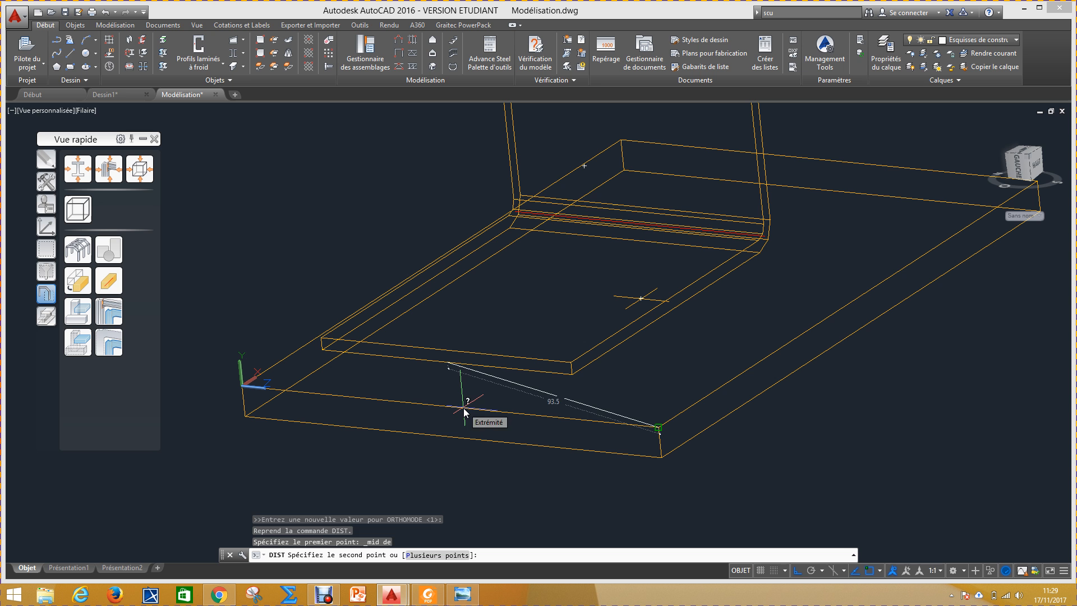
pyautogui.press('F8')
pyautogui.keyDown('shift'); pyautogui.rightClick(464, 408); pyautogui.keyUp('shift')
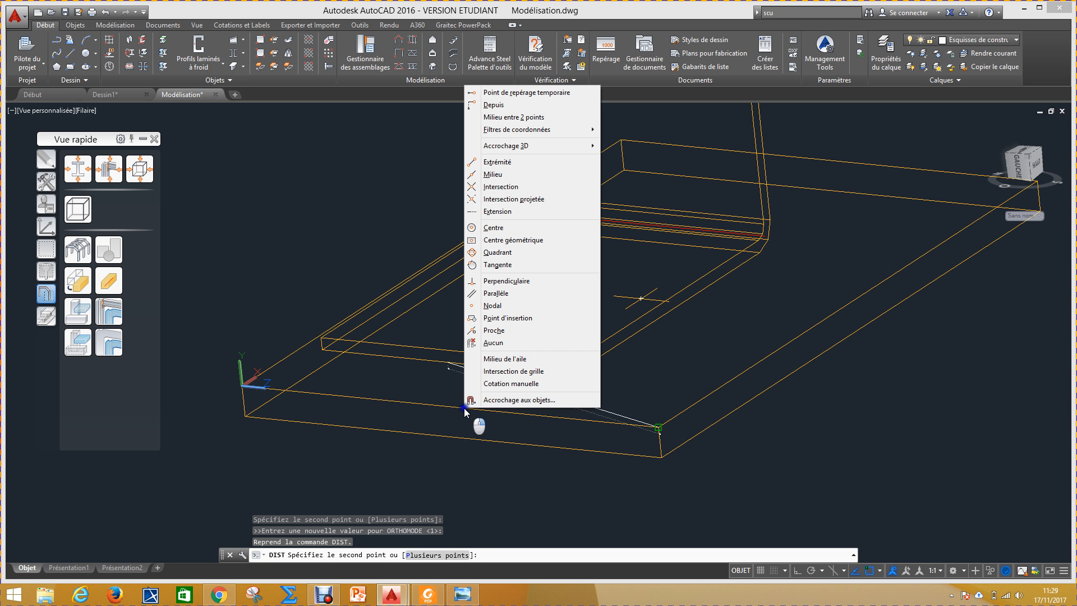
pyautogui.click(493, 174)
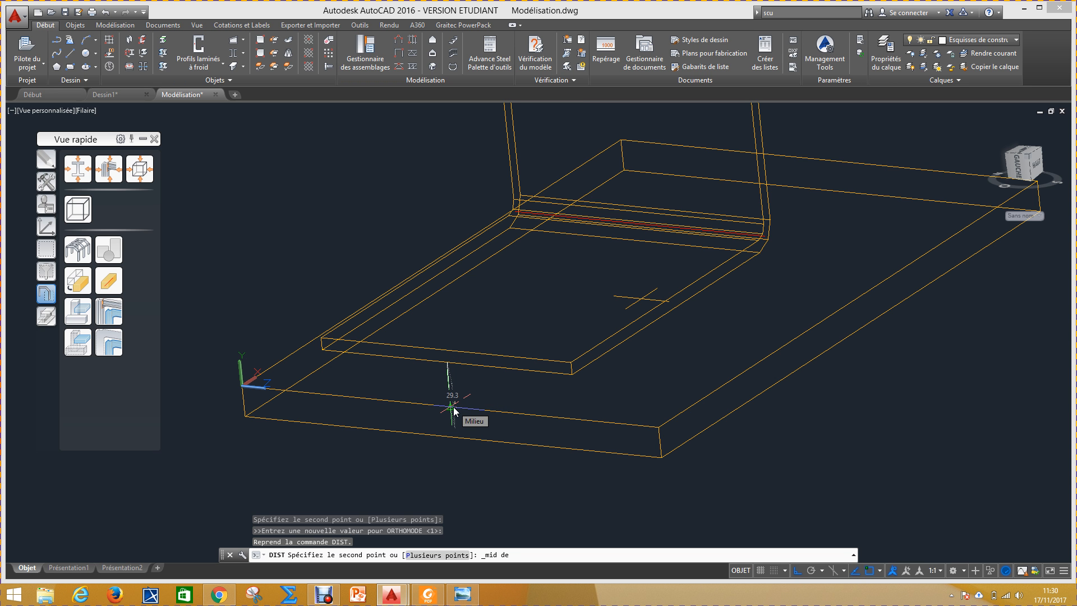
pyautogui.click(453, 406)
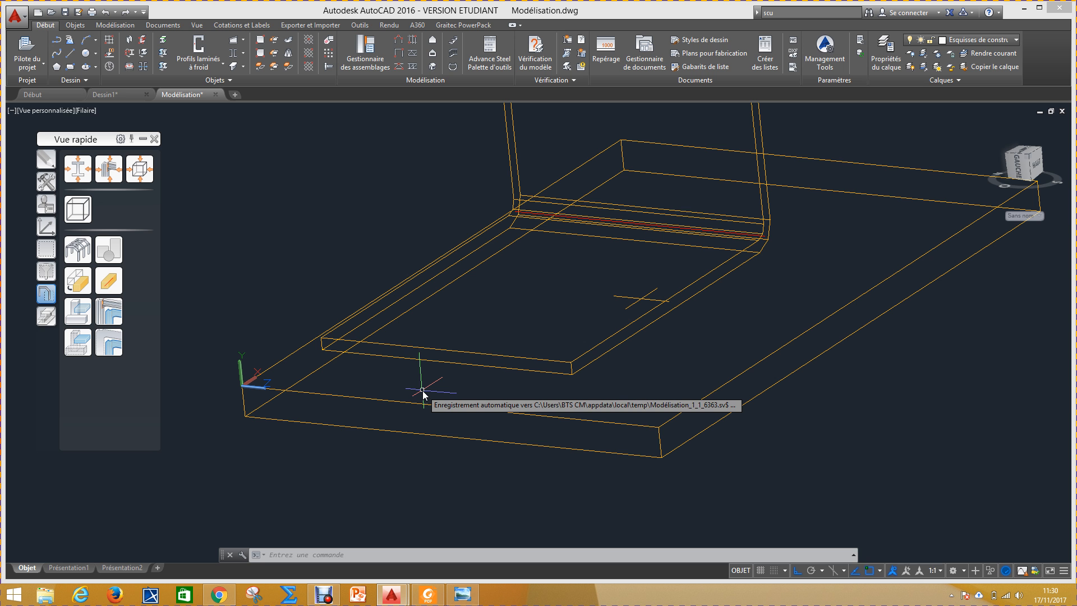
pyautogui.press('Escape')
pyautogui.press('Escape')
pyautogui.press('Escape')
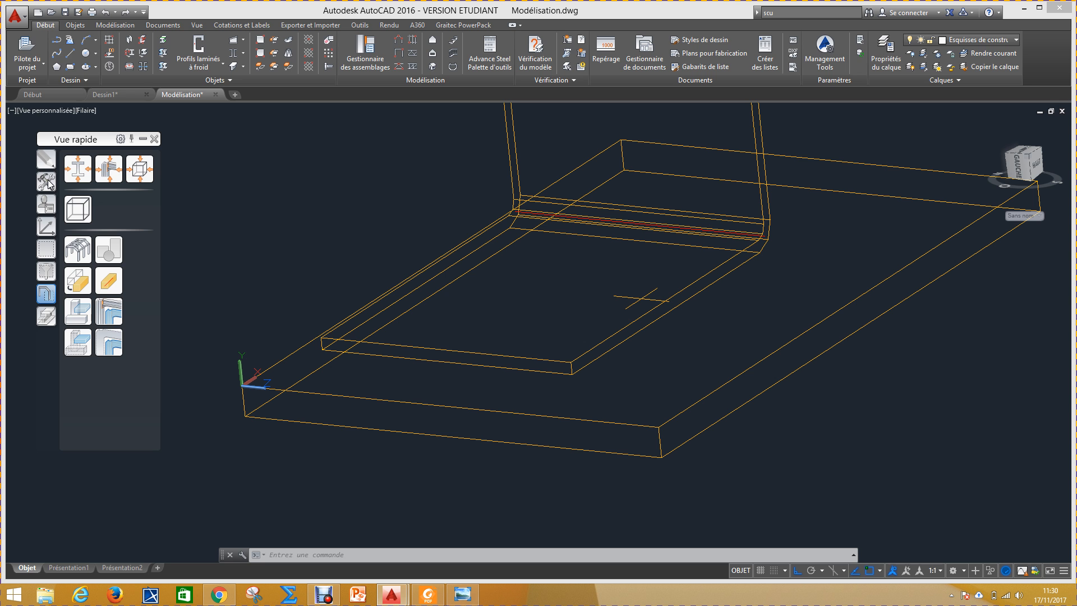
pyautogui.click(47, 159)
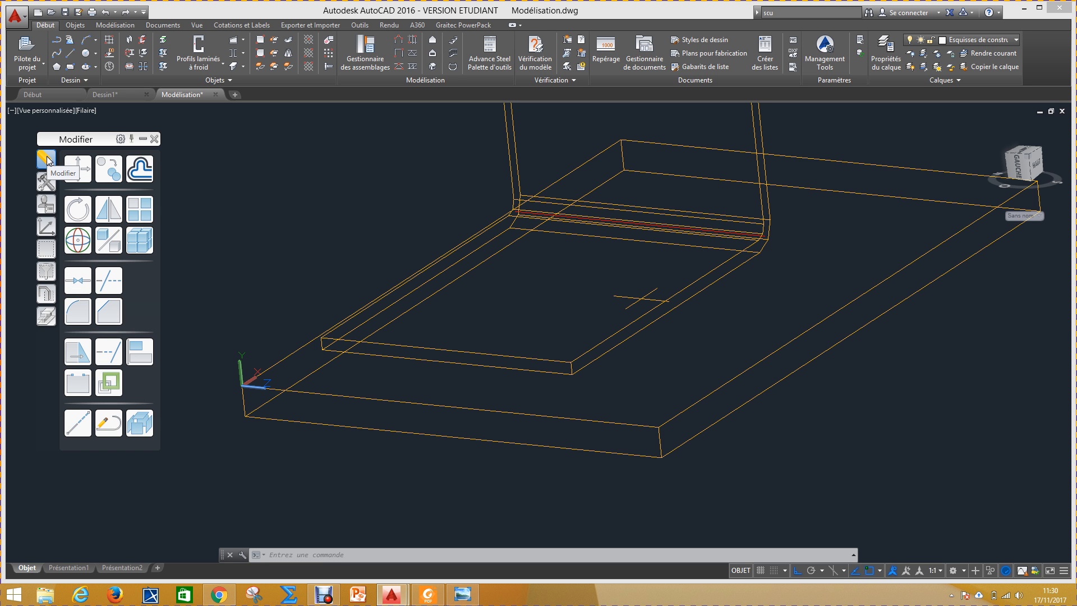
pyautogui.click(108, 170)
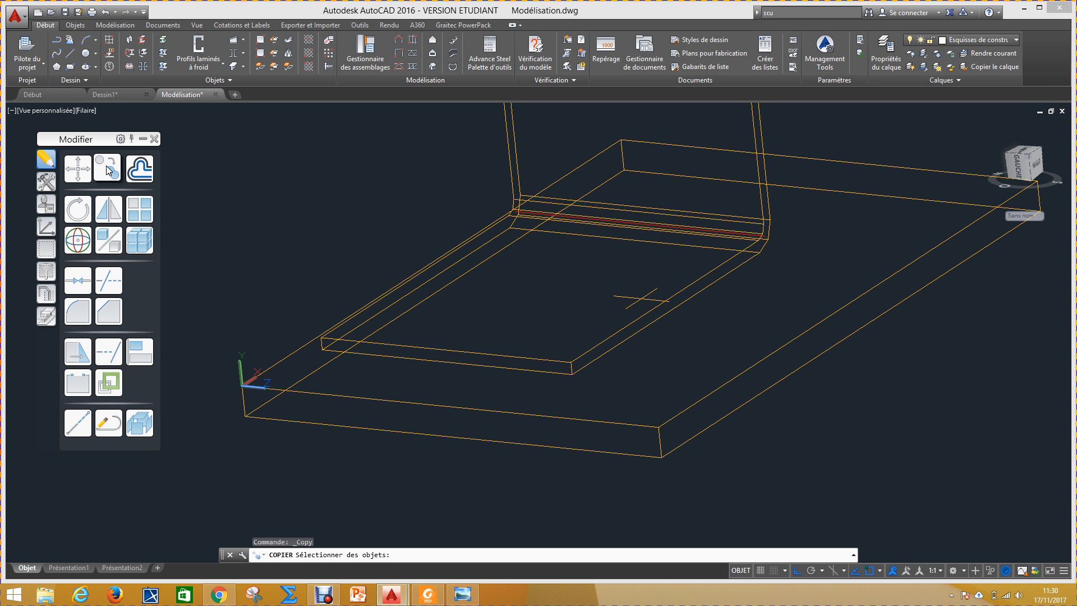
pyautogui.press('Escape')
pyautogui.press('Escape')
pyautogui.press('Escape')
pyautogui.press('Escape')
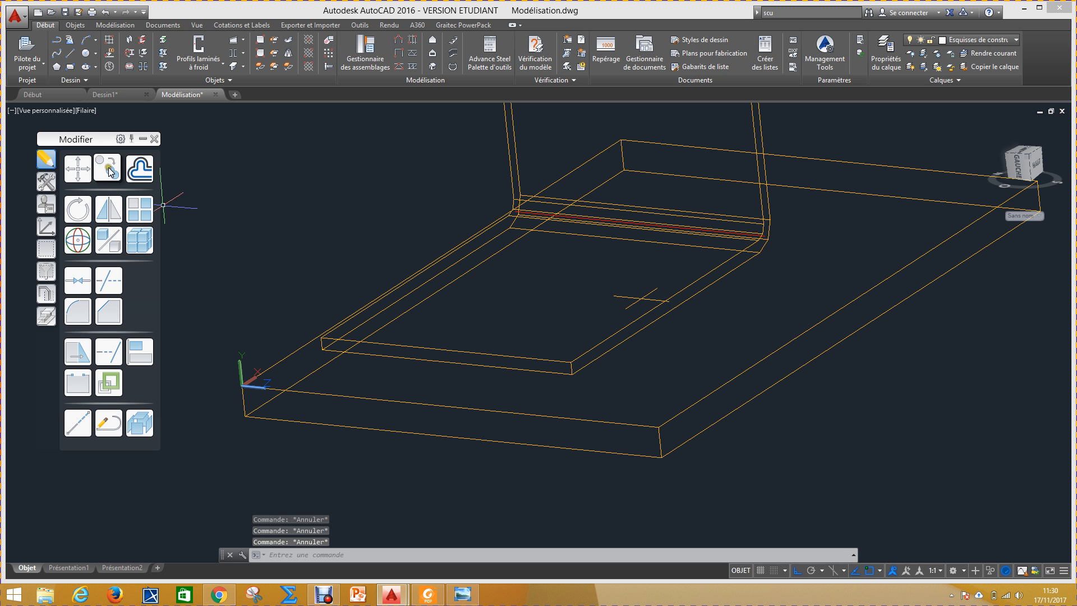
pyautogui.click(109, 168)
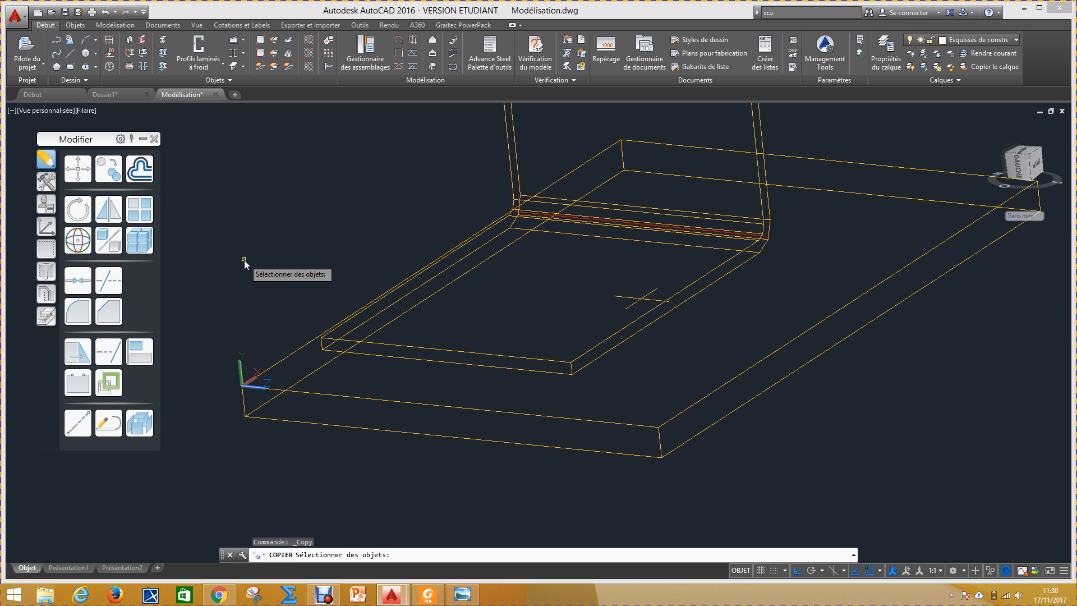
pyautogui.press('Escape')
pyautogui.press('Escape')
pyautogui.press('Escape')
# Start the Copier les éléments tool in Déplacer mode and reset the X, Y and Z distances to 0.
pyautogui.click(49, 183)
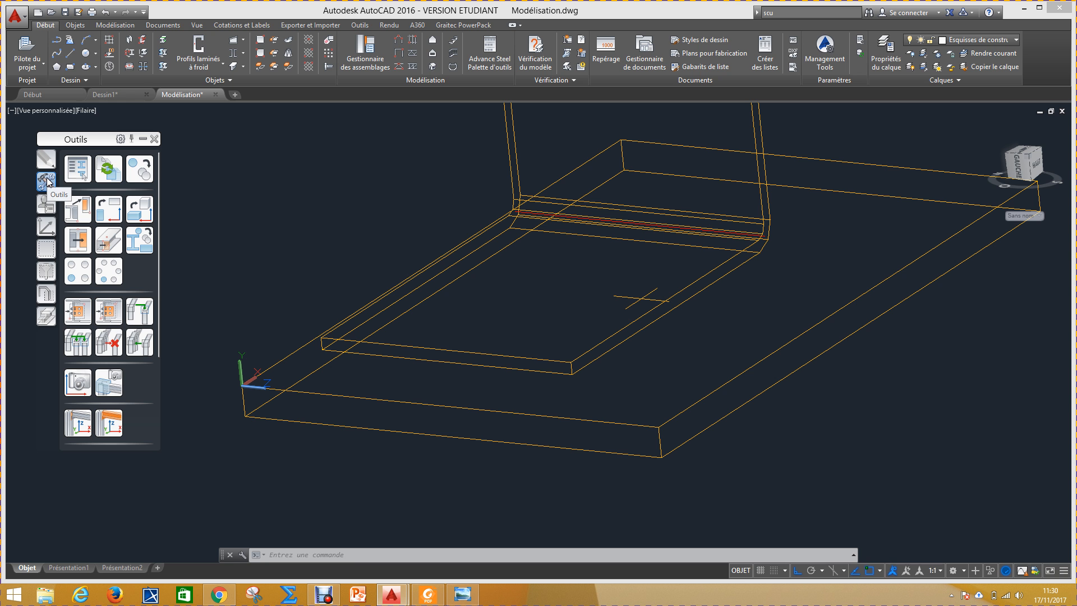
pyautogui.click(134, 171)
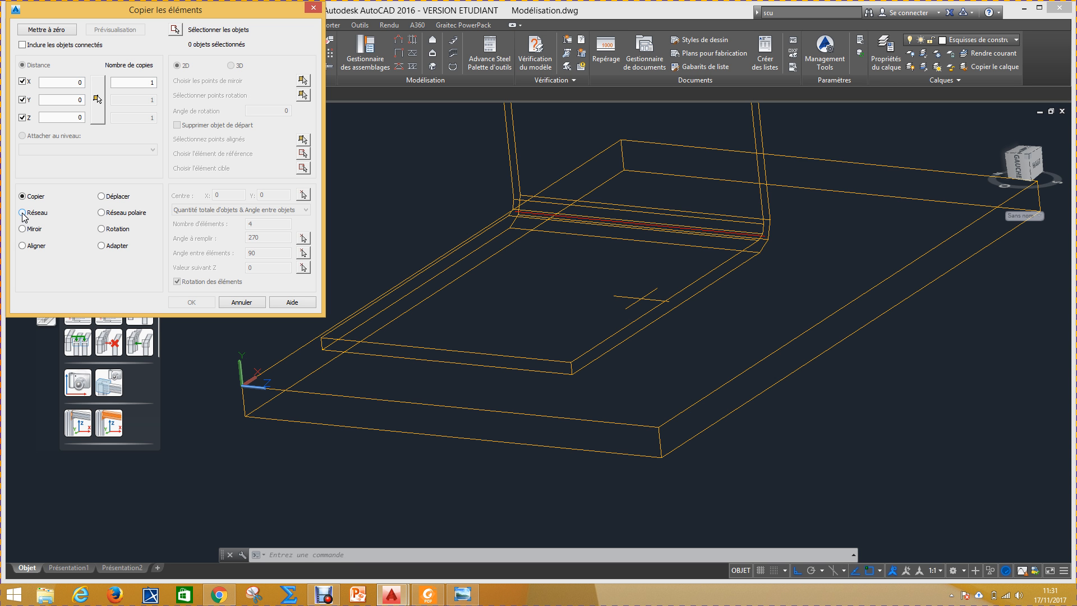
pyautogui.click(47, 194)
pyautogui.click(102, 197)
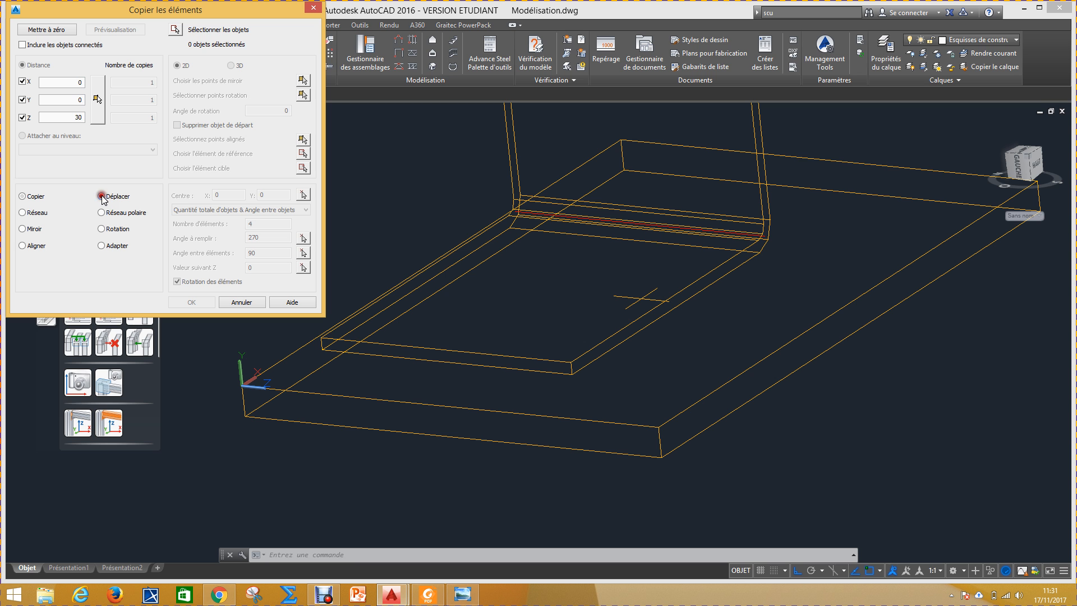
pyautogui.click(59, 31)
pyautogui.click(78, 118)
pyautogui.write('0')
pyautogui.click(65, 106)
pyautogui.click(65, 118)
# Select the folded plate as the single object to move.
pyautogui.click(175, 31)
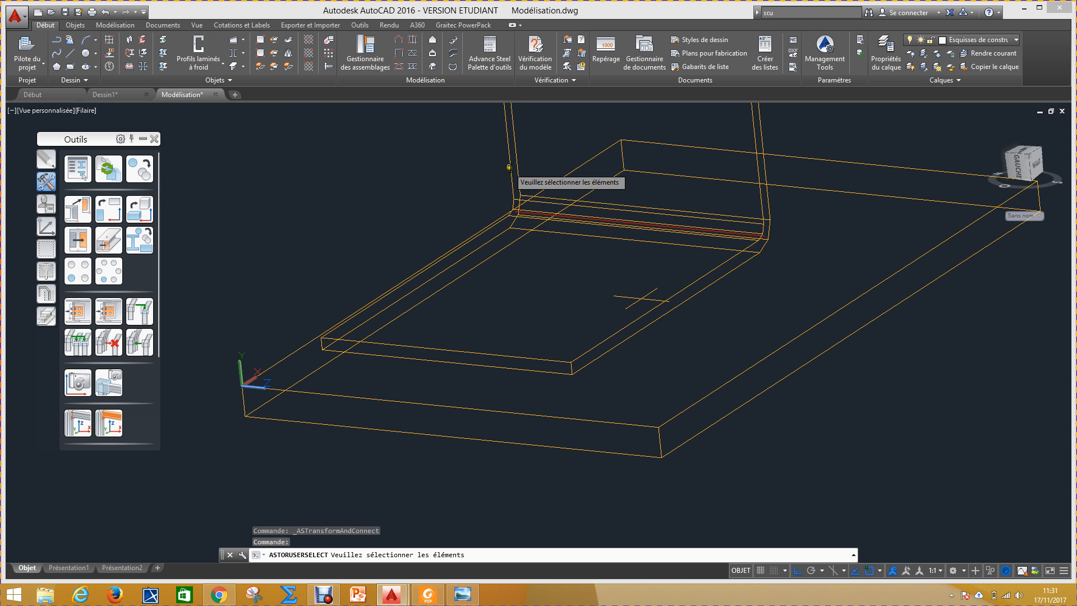
pyautogui.click(508, 167)
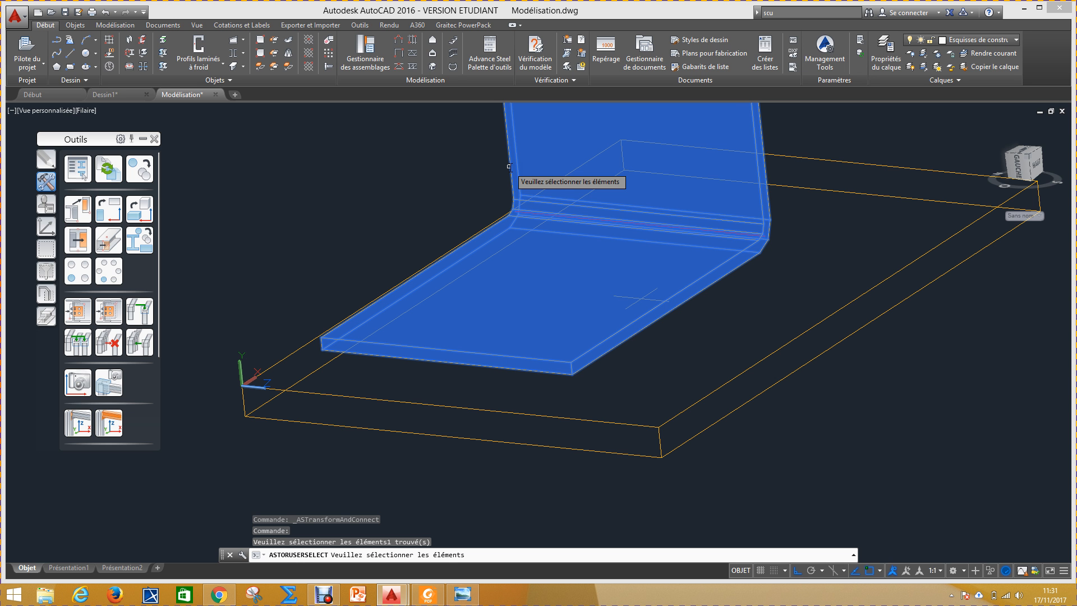
pyautogui.press('Return')
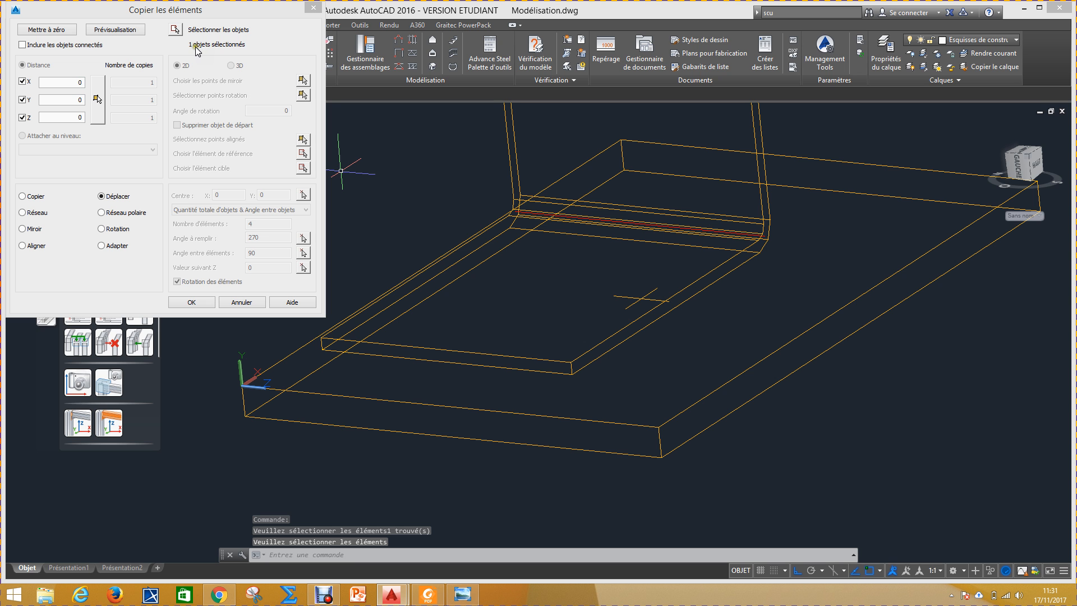
# Set the folded plate's Y displacement to -4.3, enter its Z displacement, and preview the move.
pyautogui.click(51, 82)
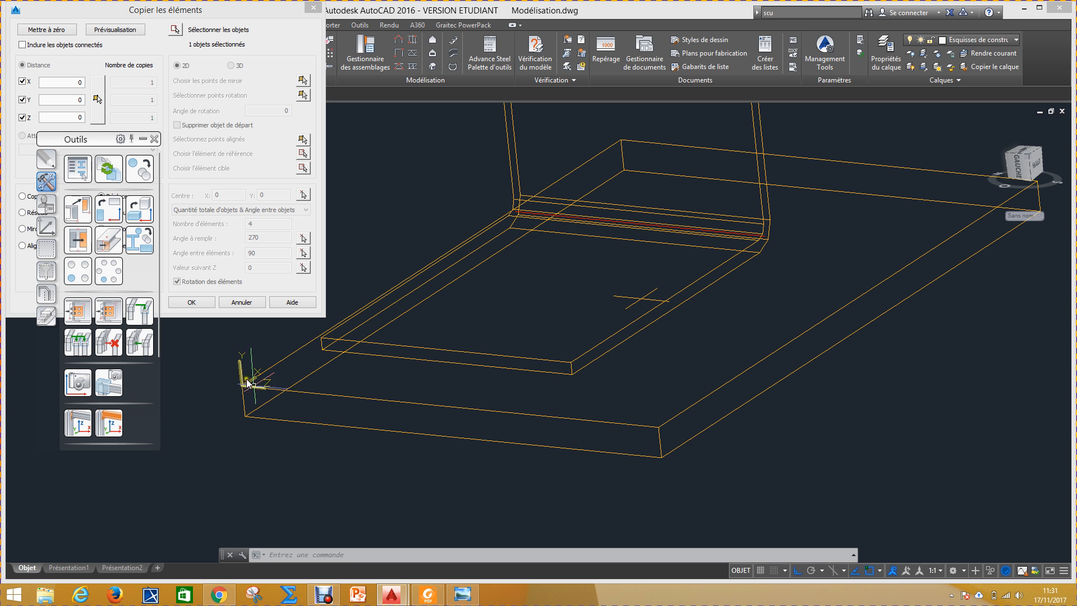
pyautogui.click(78, 99)
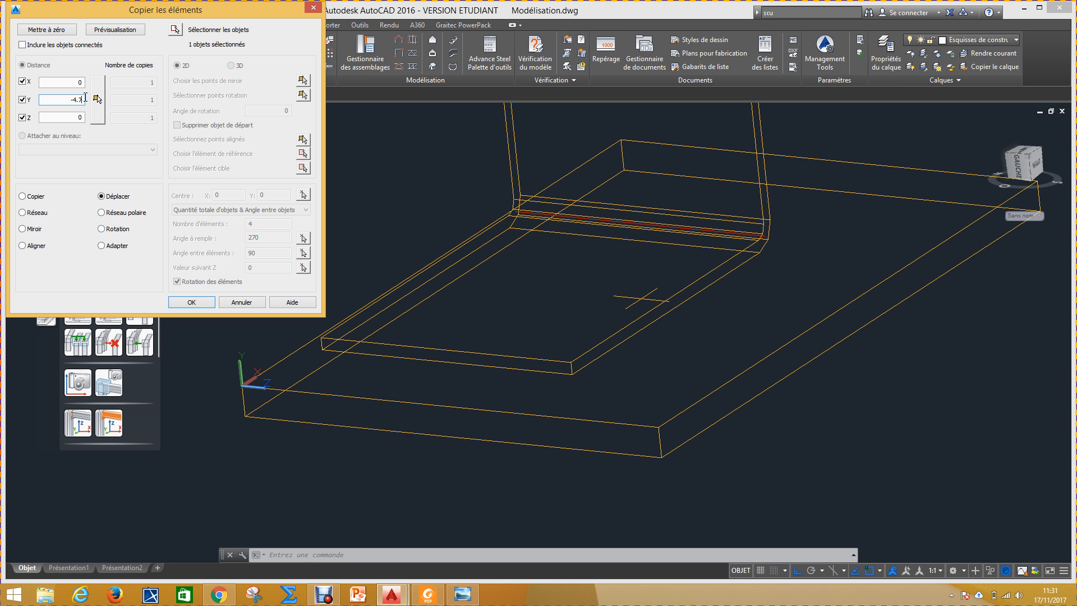
pyautogui.click(81, 116)
pyautogui.click(67, 100)
pyautogui.click(76, 120)
pyautogui.click(130, 63)
pyautogui.click(120, 29)
pyautogui.click(119, 29)
pyautogui.click(120, 31)
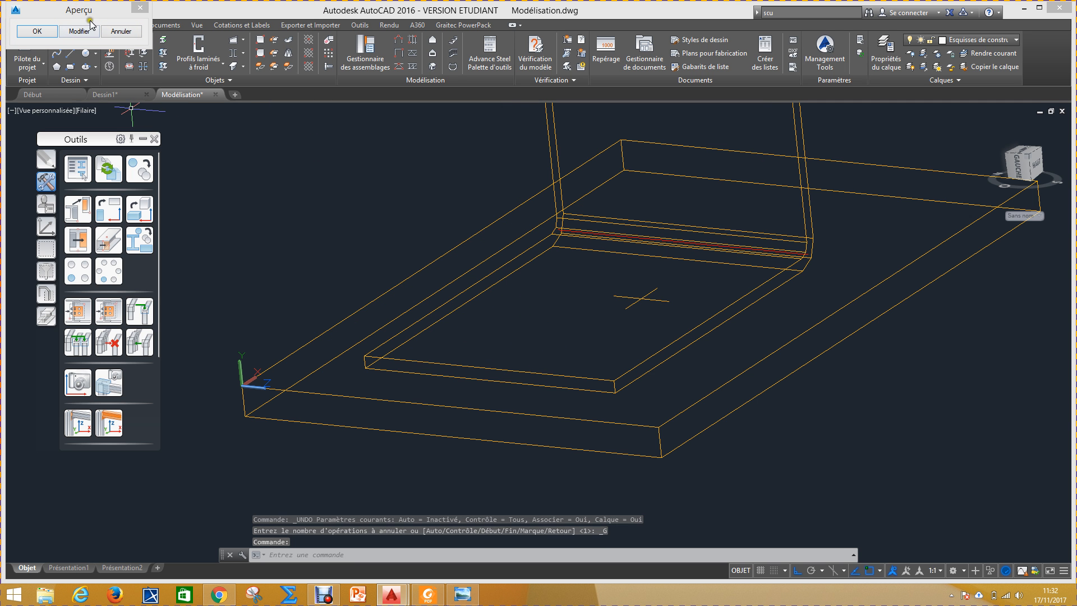
# Inspect the folded plate's previewed position on the flat plate and accept the move.
pyautogui.keyDown('shift'); pyautogui.moveTo(623, 387); pyautogui.dragTo(634, 418, button='middle'); pyautogui.keyUp('shift')
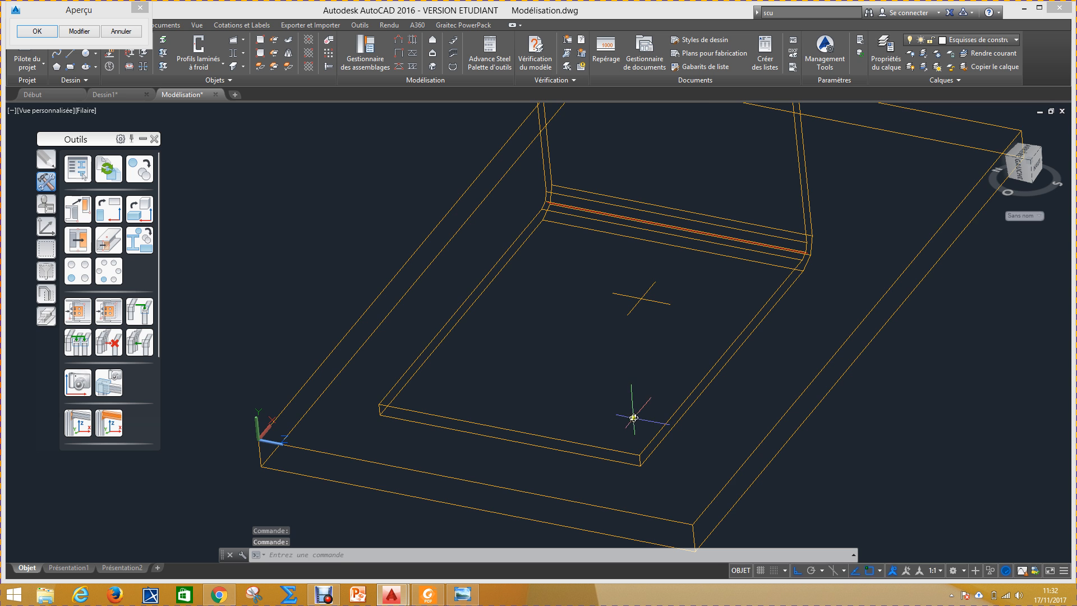
pyautogui.scroll(-4, 557, 279)
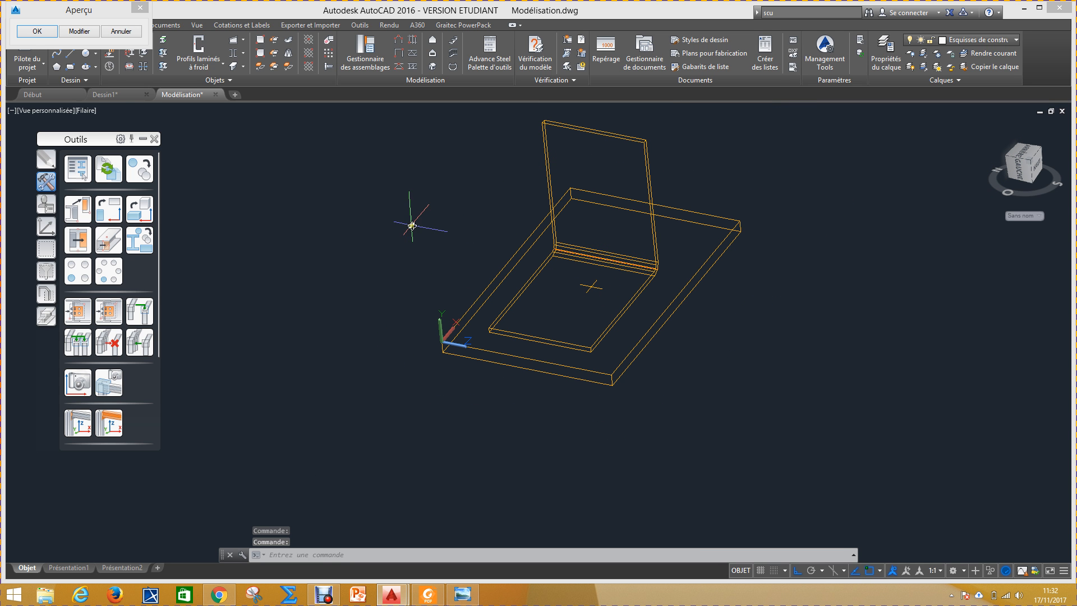
pyautogui.click(37, 30)
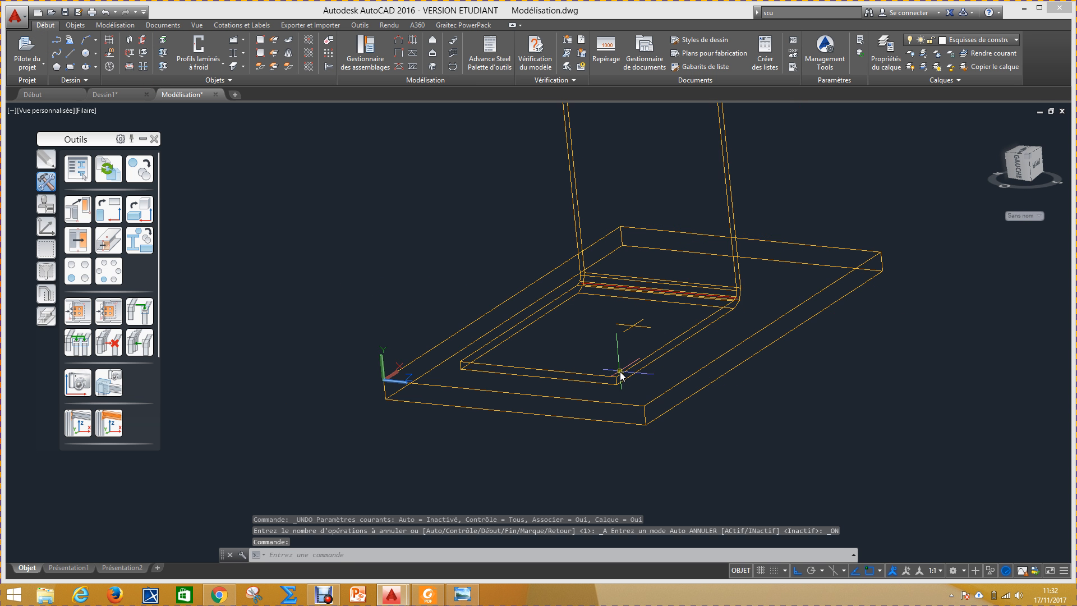
# Make all elements of the steel connection model visible again around the repositioned folded plate.
pyautogui.scroll(-2, 620, 371)
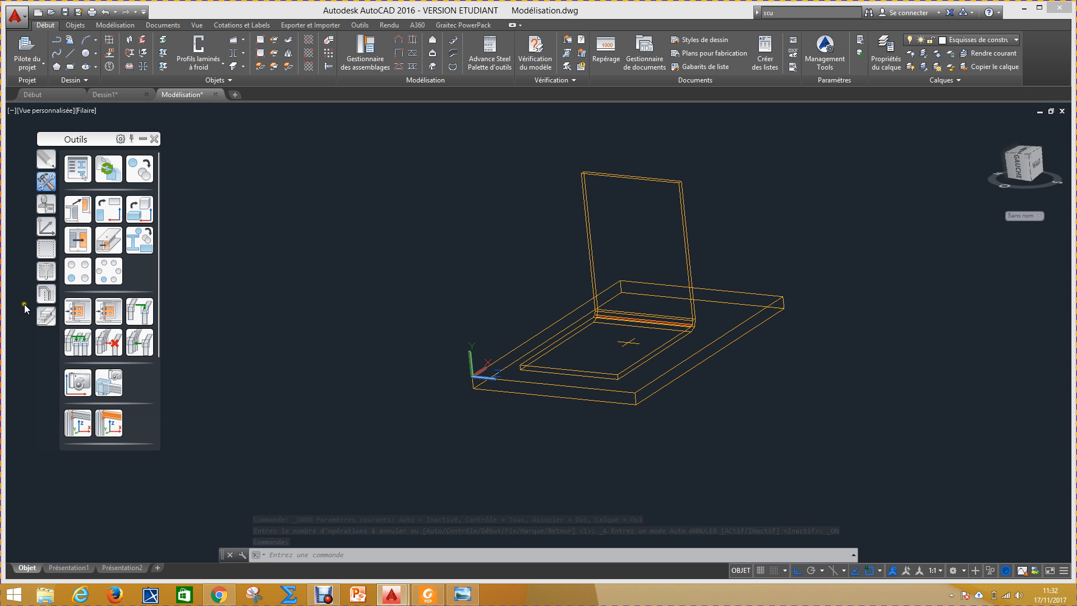
pyautogui.click(46, 292)
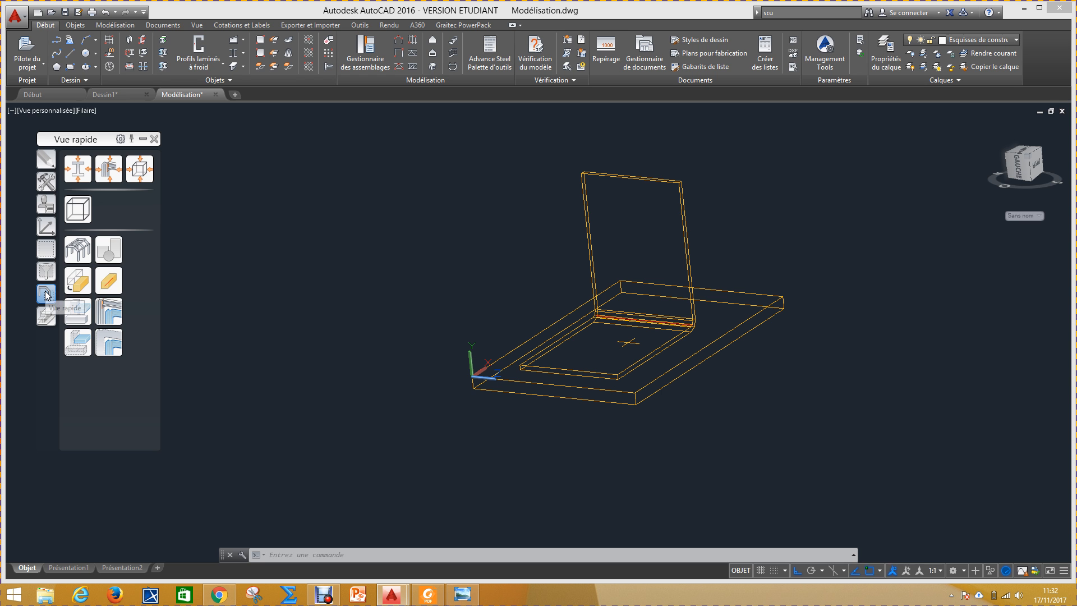
pyautogui.click(78, 250)
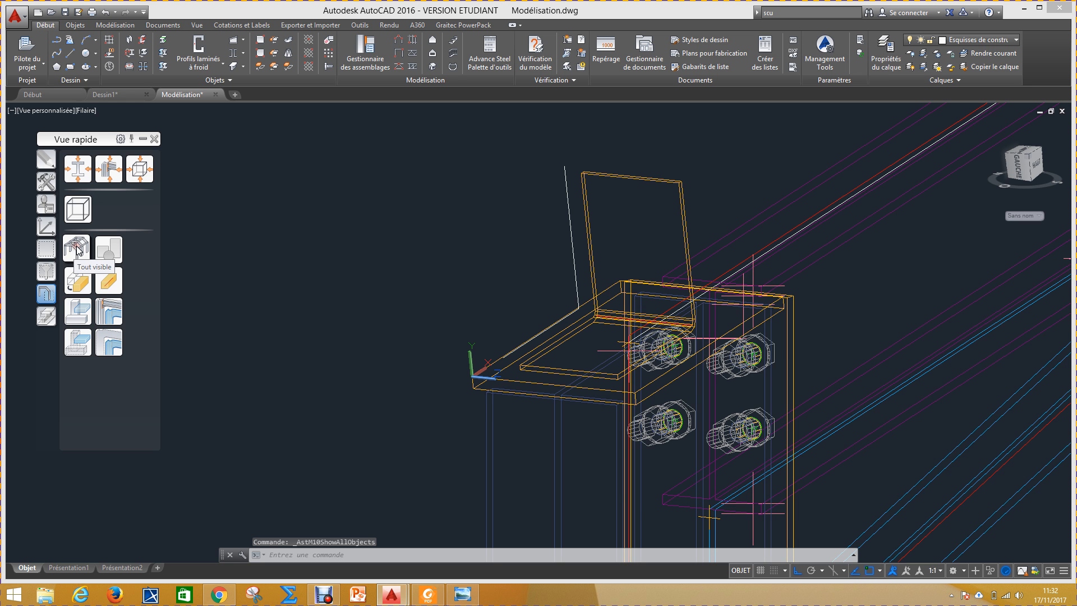
pyautogui.scroll(-2, 500, 325)
pyautogui.keyDown('shift'); pyautogui.moveTo(500, 325); pyautogui.dragTo(466, 338, button='middle'); pyautogui.keyUp('shift')
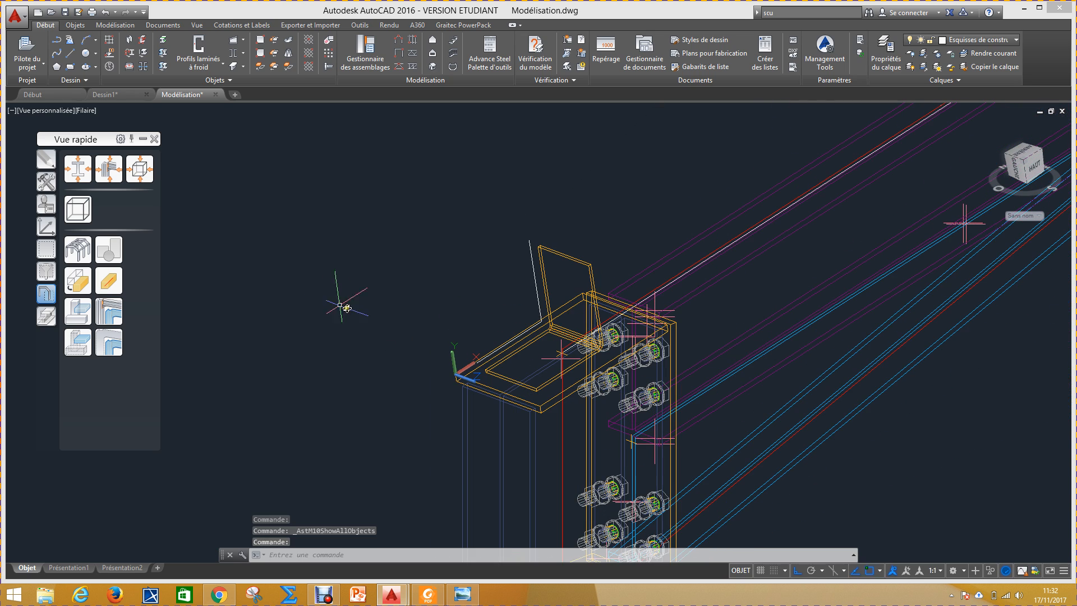